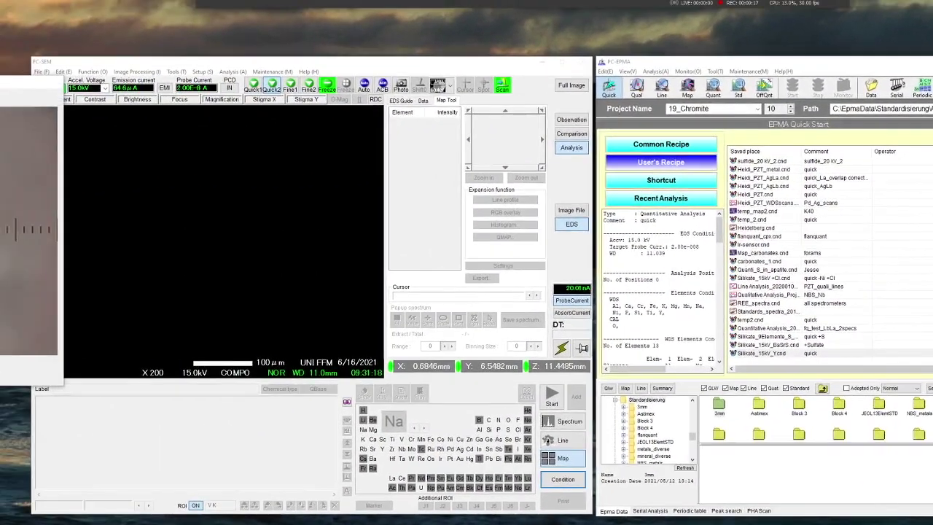
- Switch the SEM to observation mode, retract the PC detector and zoom the live sample image out to X 40
click(571, 120)
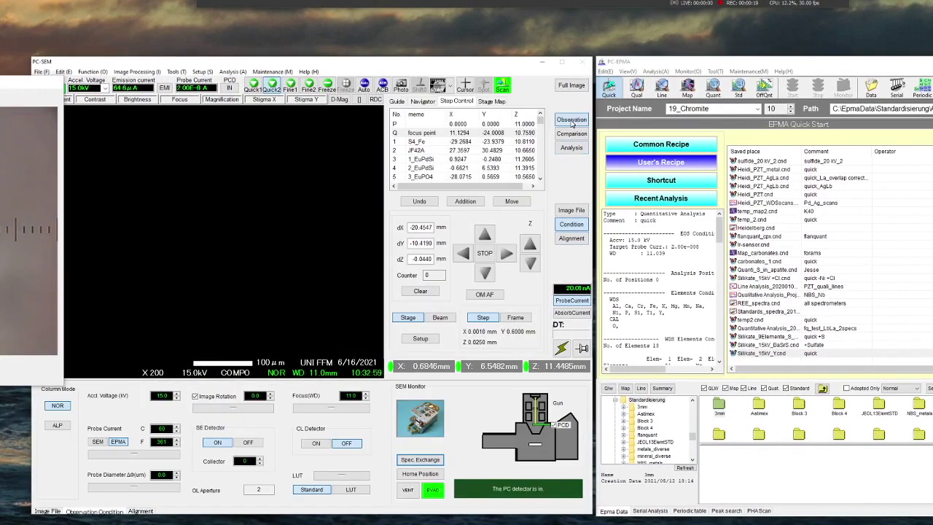
click(540, 418)
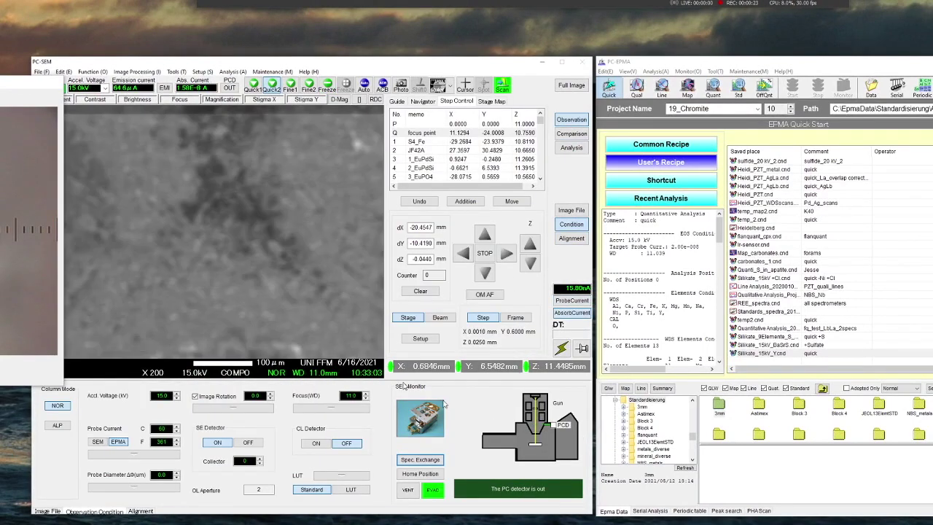
scroll(246, 230, down, 3)
scroll(245, 230, down, 2)
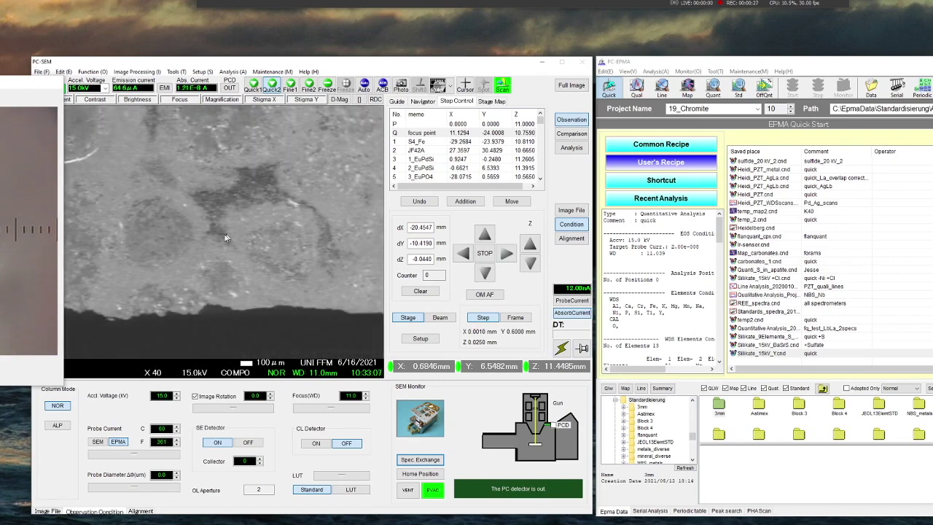
- Bring the optical microscope monitor into view to focus the sample, and move the monitor aside again
drag(29, 82, 301, 74)
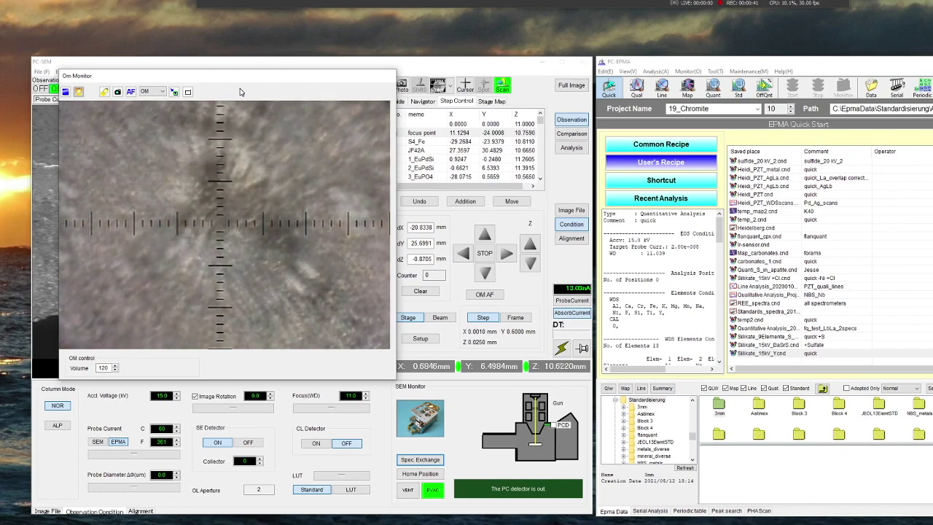
drag(248, 75, 0, 95)
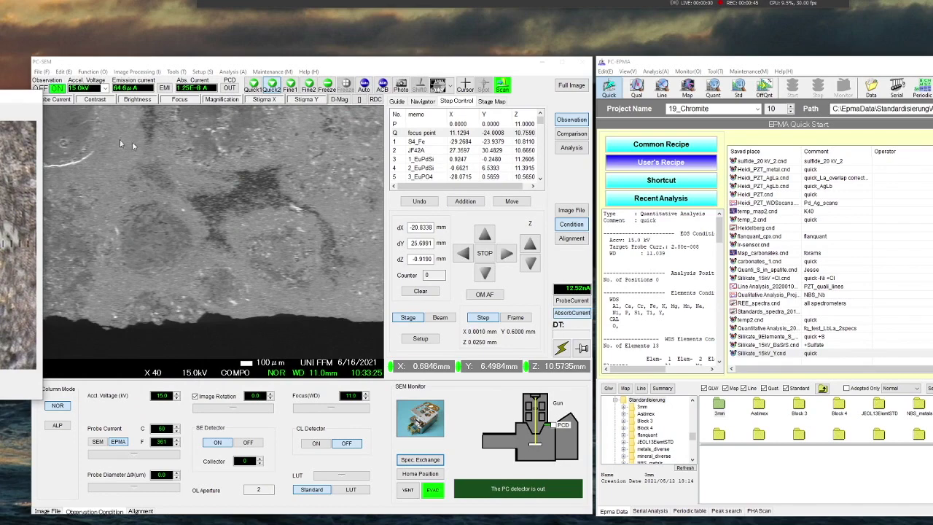
- Move the stage in two stages to a target area of the sample, magnifying the live image to X 330
right_click(64, 122)
click(80, 129)
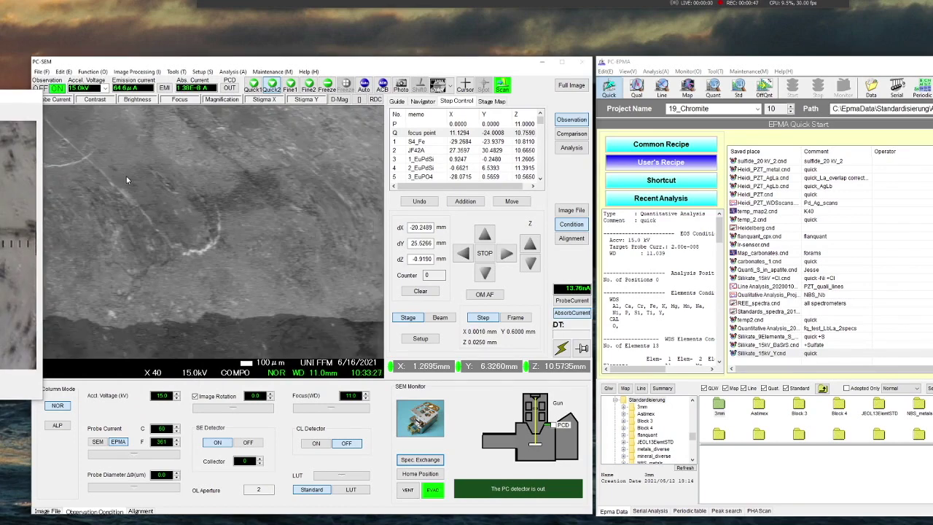
scroll(192, 236, up, 8)
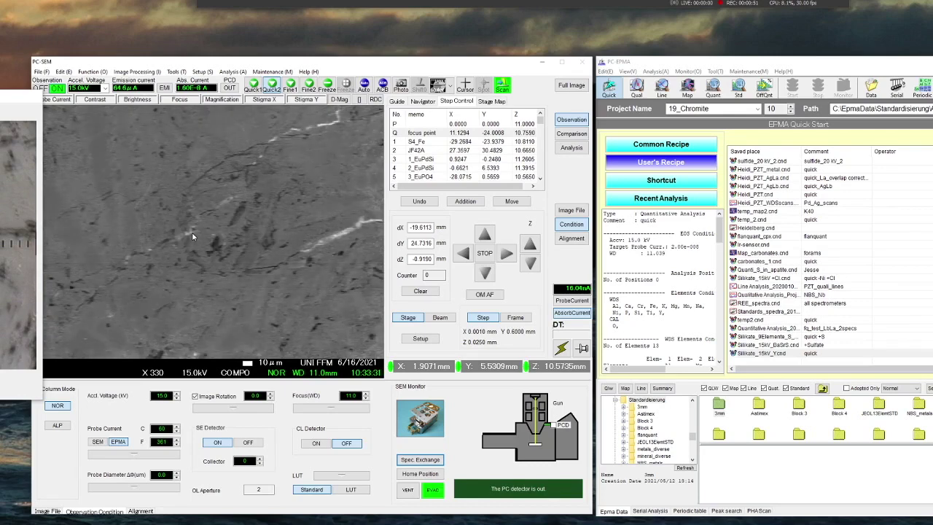
right_click(101, 160)
click(111, 162)
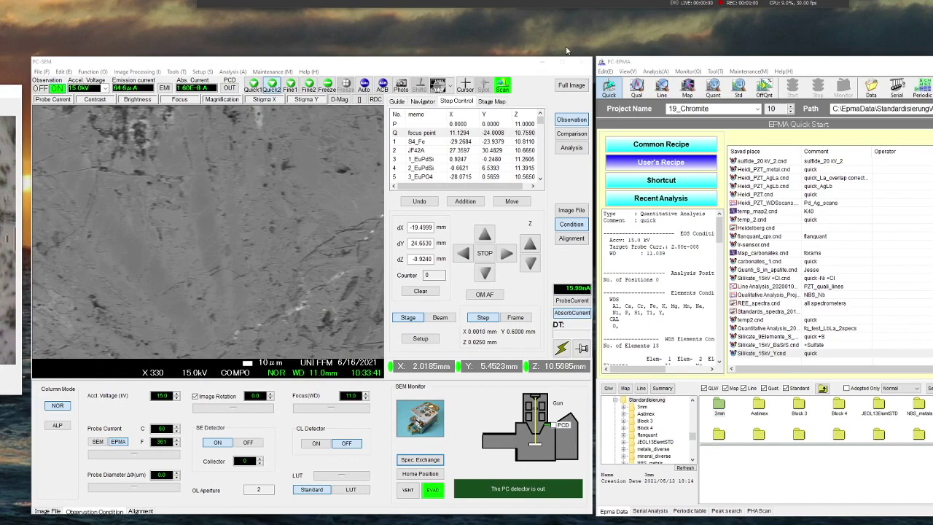
- Show the crosshair cursor and centre the stage on a smooth spot in the grain at X 3,300
click(466, 85)
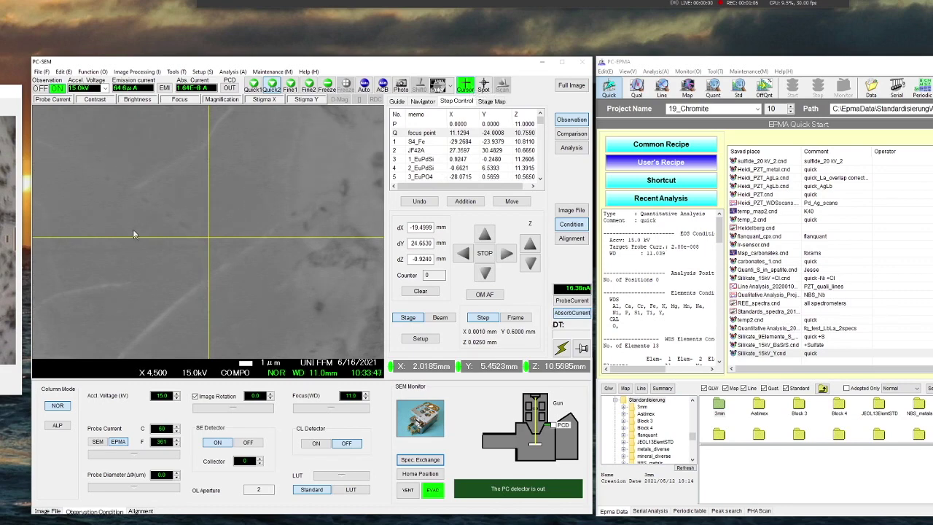
right_click(132, 137)
click(156, 140)
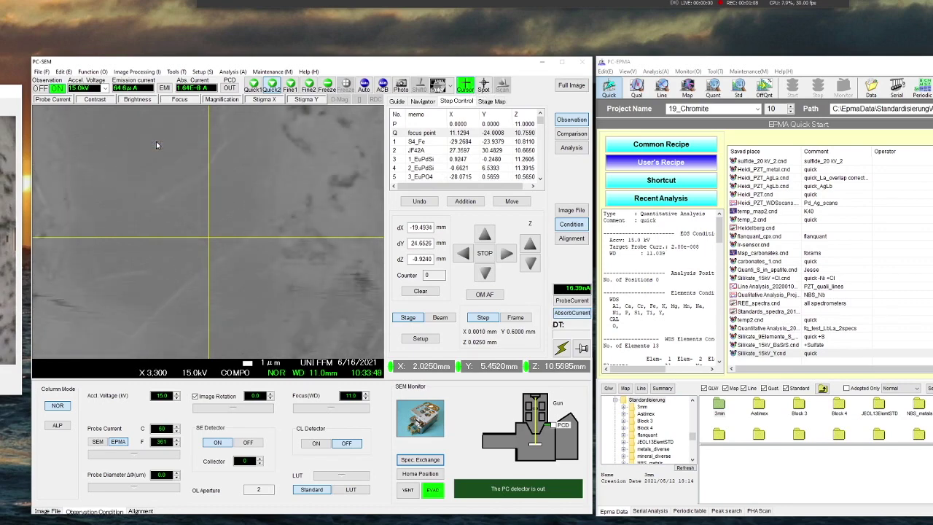
right_click(192, 147)
click(199, 151)
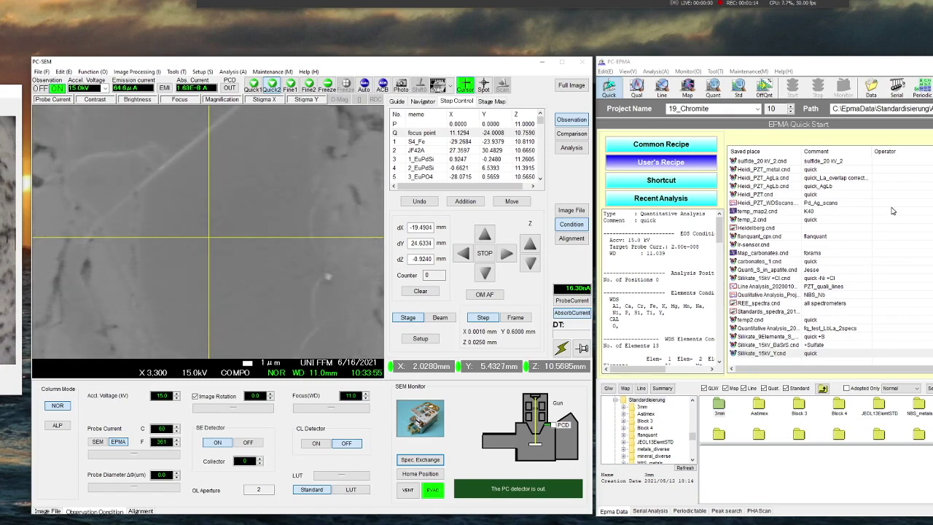
- Load the user recipe Silikate_15kV_temp.cnd without overwriting the condition under edit
click(861, 125)
click(633, 89)
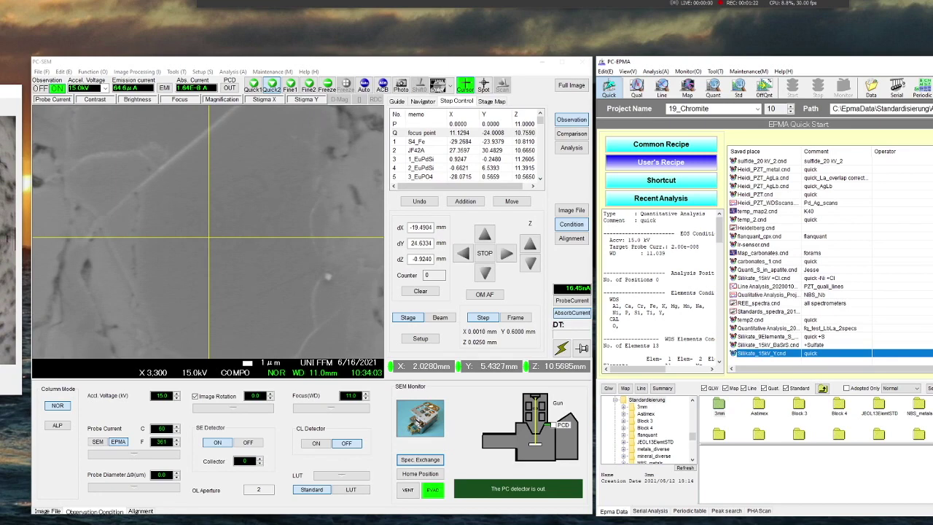
scroll(830, 259, up, 8)
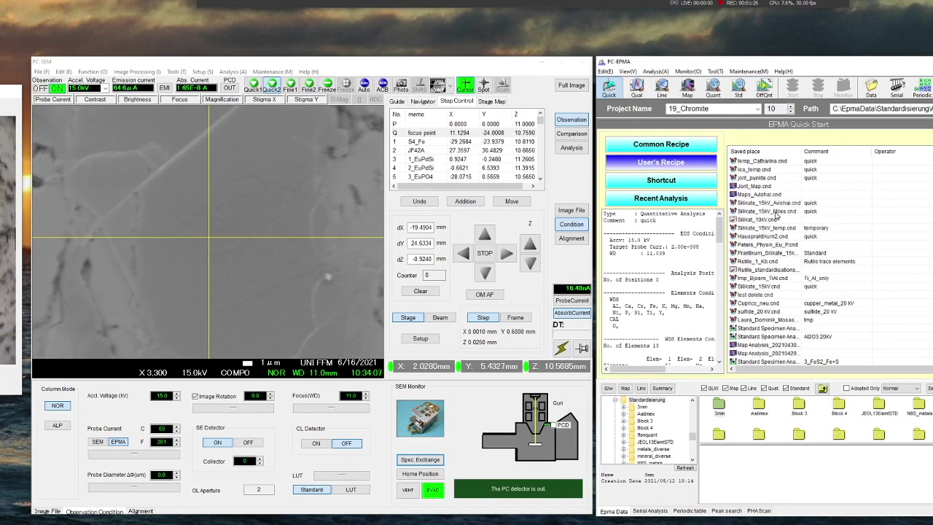
double_click(775, 228)
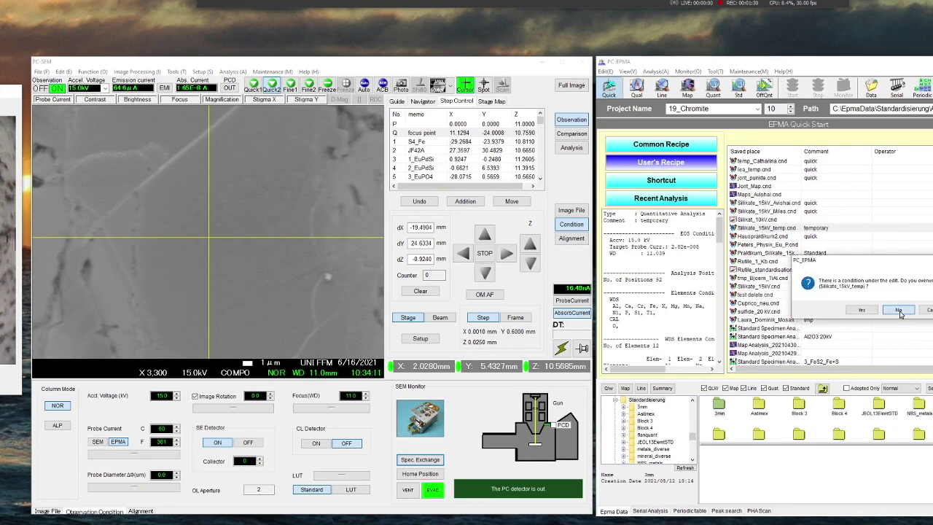
click(898, 311)
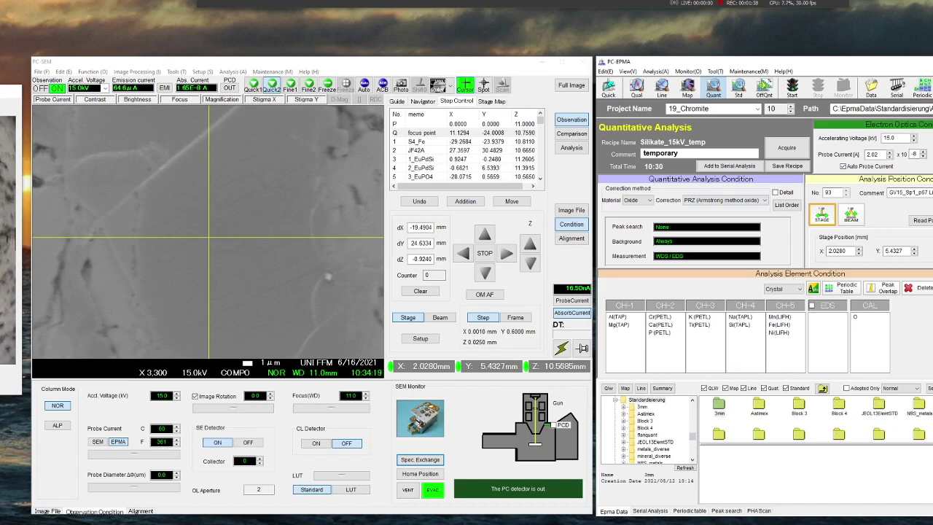
- Set the data path to the operator's own folder under C:\EpmaData and accept the renaming of its directories
mouse_move(931, 283)
mouse_down()
mouse_move(931, 259)
mouse_move(930, 269)
mouse_up()
scroll(865, 276, up, 1)
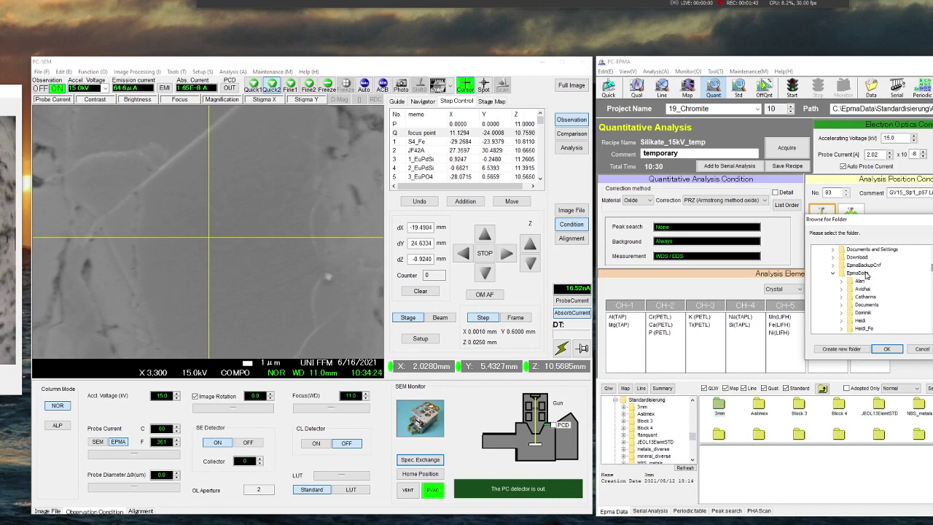
click(842, 312)
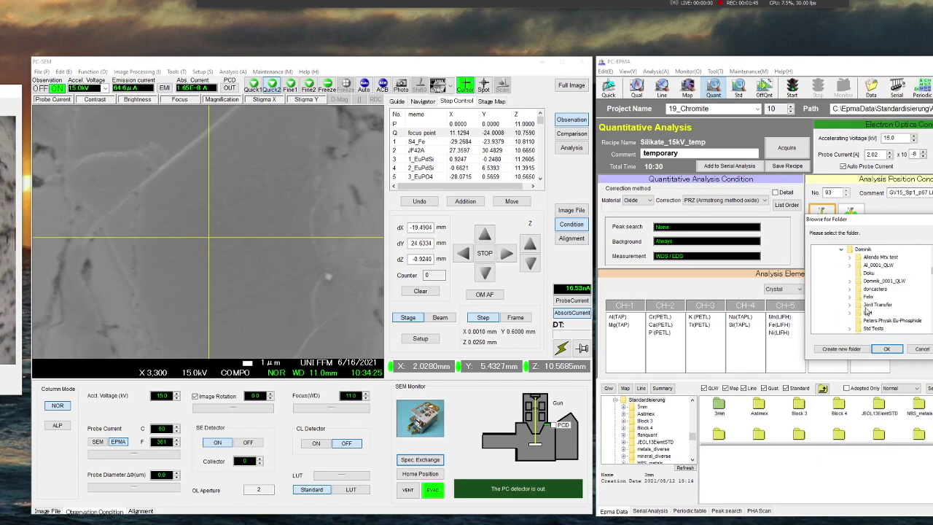
click(886, 348)
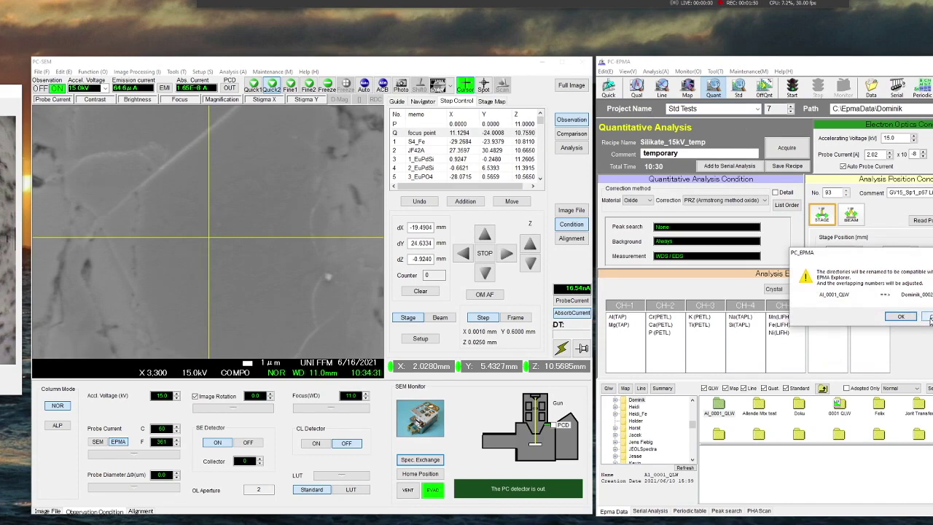
click(903, 318)
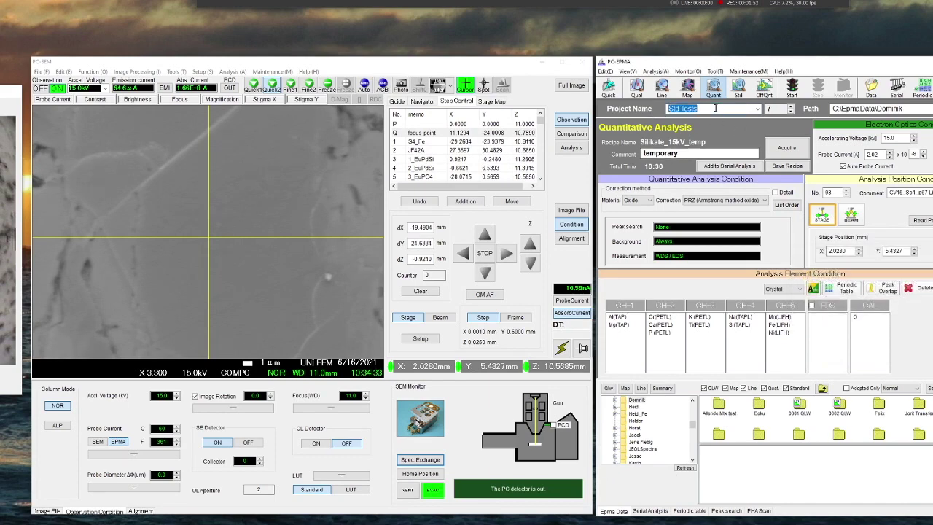
- Name the project 20210616
text(2021061)
text(61)
key(Tab)
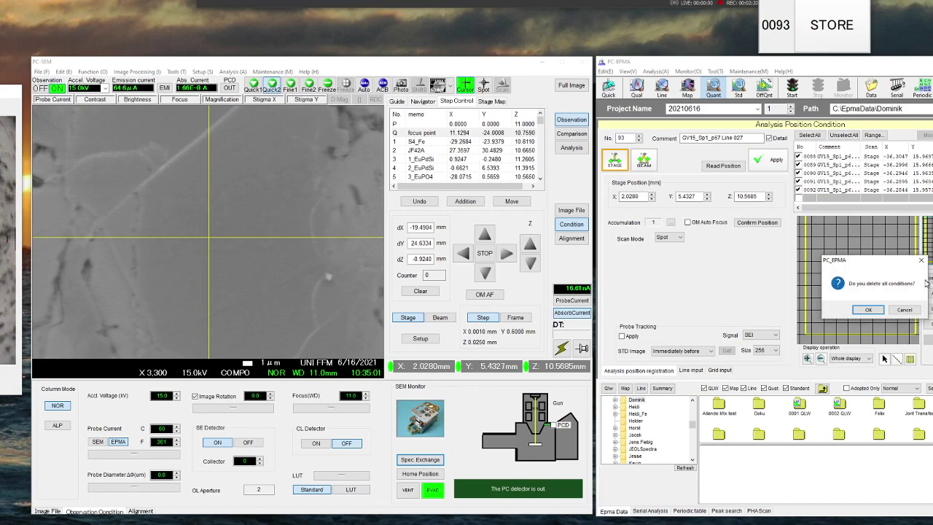
- Delete all existing analysis positions and comment the first new position "ol in chd 1"
click(865, 310)
drag(757, 137, 684, 138)
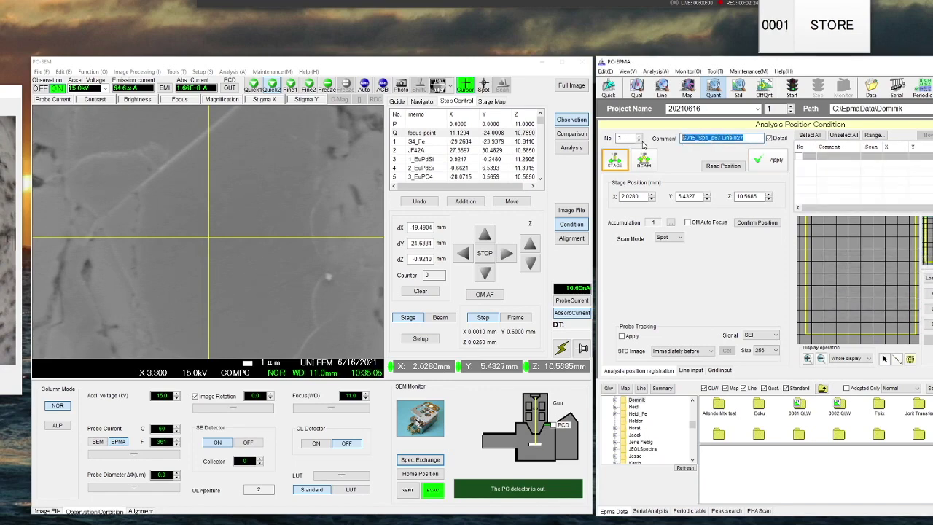
text(0)
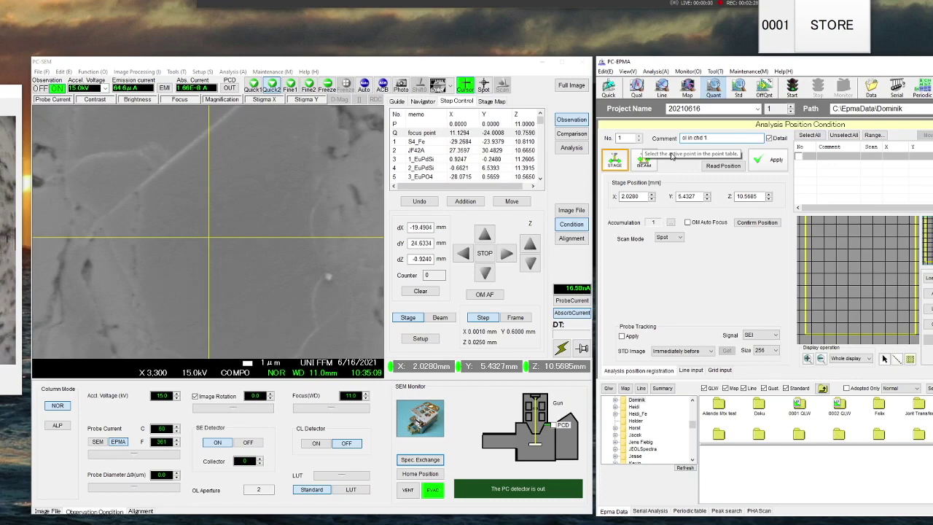
- Set the scan mode to Circle with a probe diameter of 2.0 and store the first analysis position
click(679, 237)
click(676, 253)
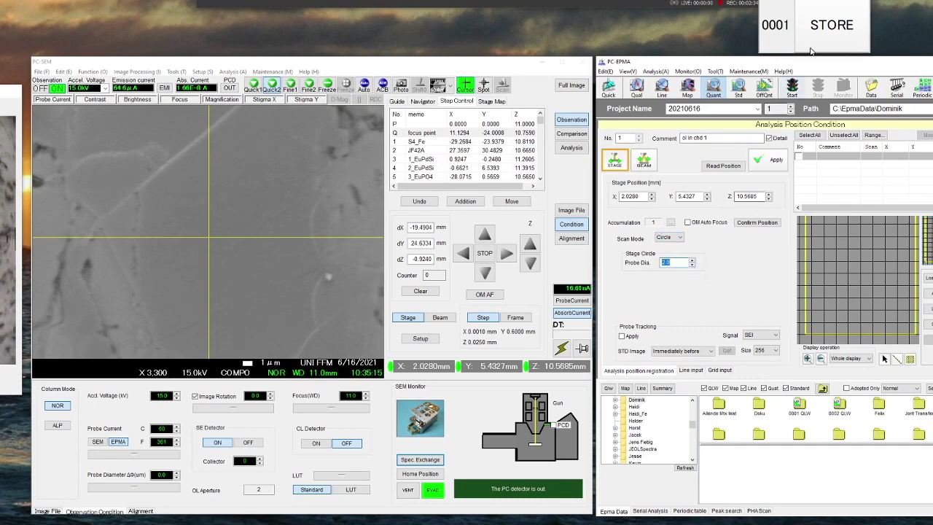
click(832, 25)
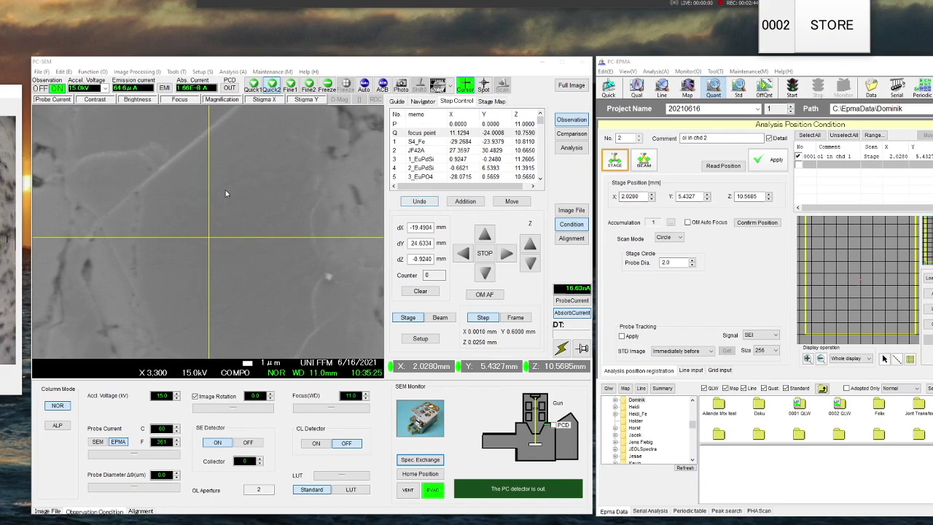
- Centre the stage on a second spot in the same grain and store it as position "ol in chd 2"
right_click(246, 179)
click(253, 184)
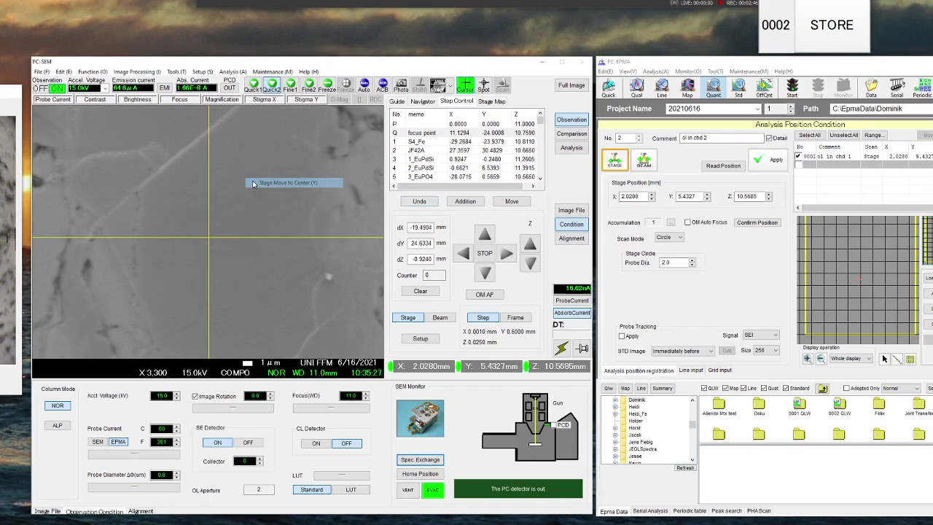
click(815, 34)
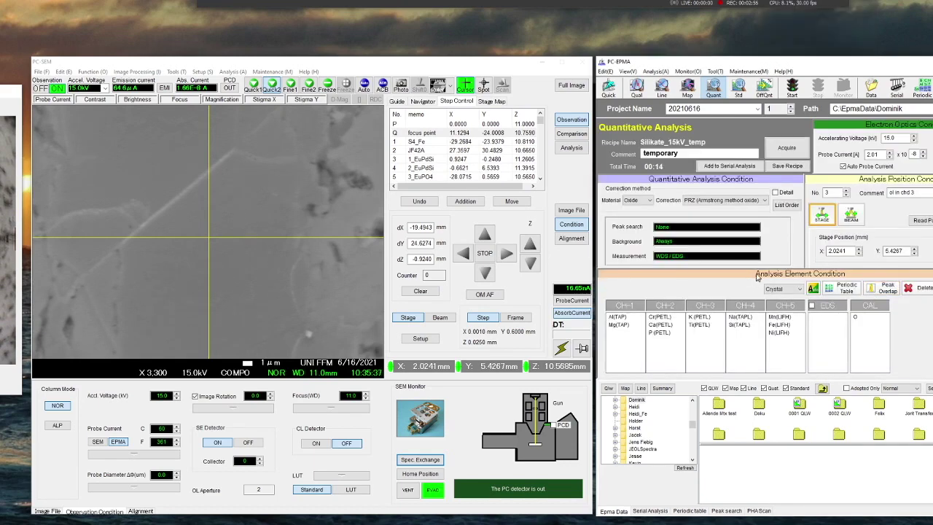
- Examine the WDS measurement settings of Al in the analysis element conditions
click(758, 276)
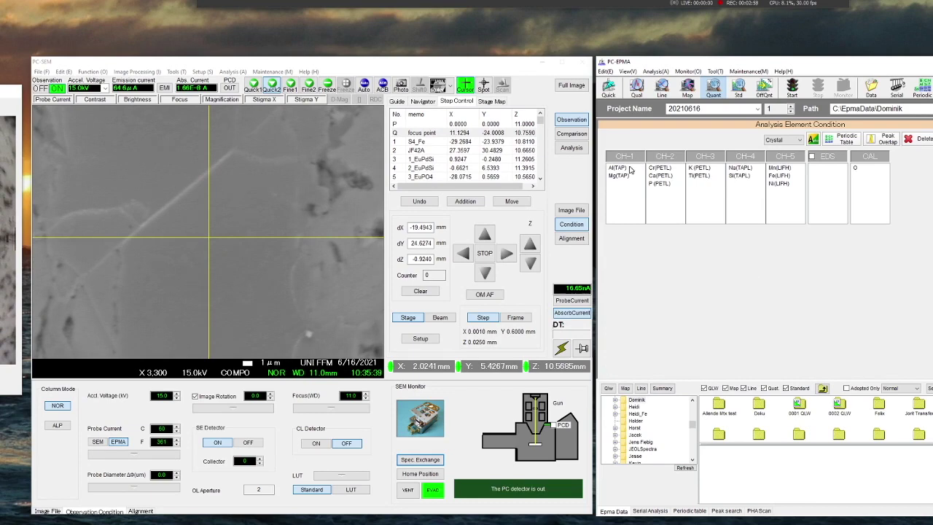
click(618, 169)
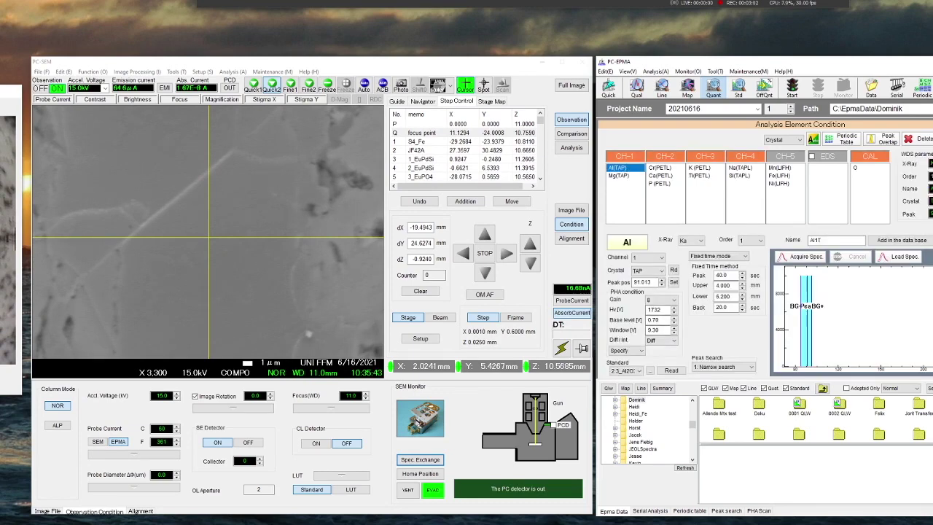
click(758, 124)
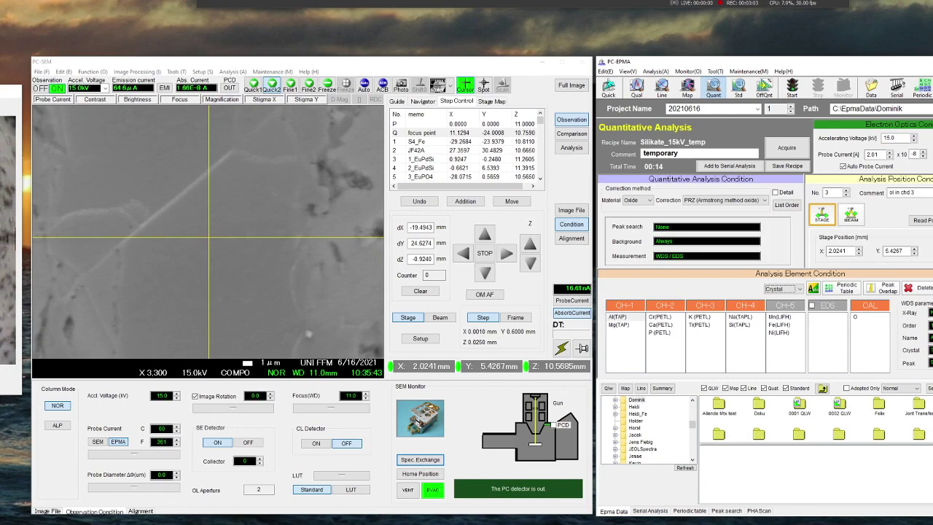
- Review the detailed quantitative analysis conditions and the correction methods, keeping PRZ (Armstrong method oxide)
click(677, 230)
click(785, 193)
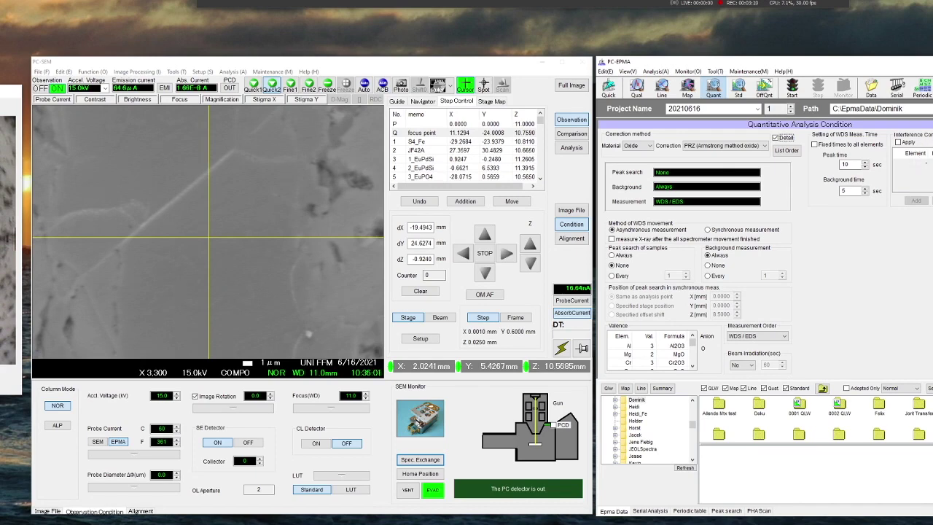
click(775, 137)
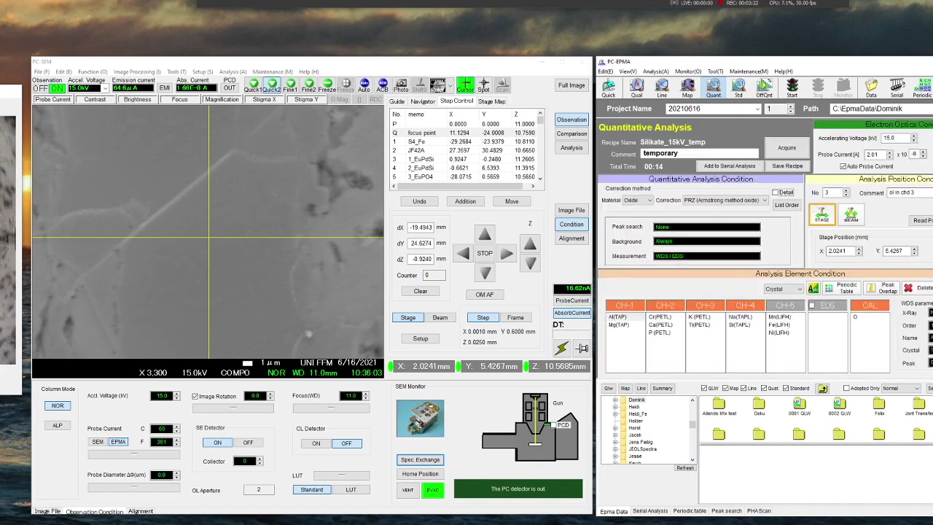
click(740, 201)
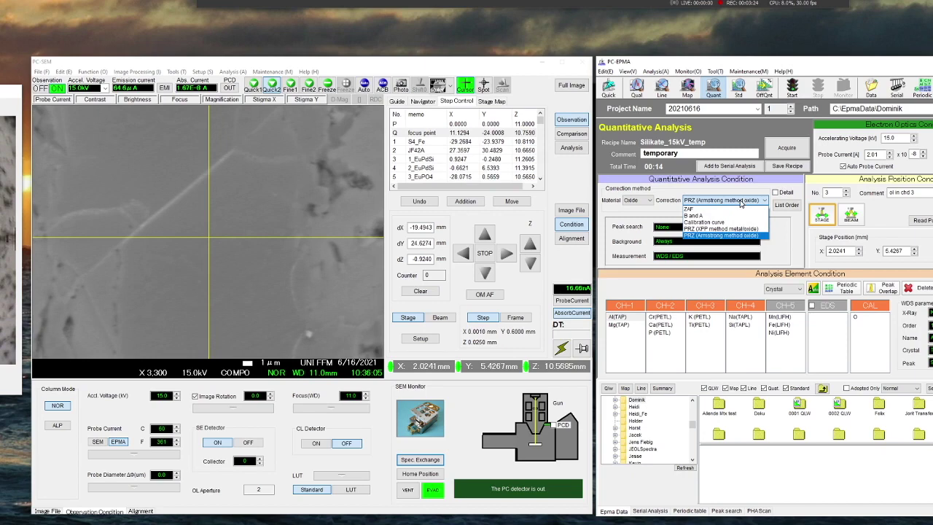
click(731, 236)
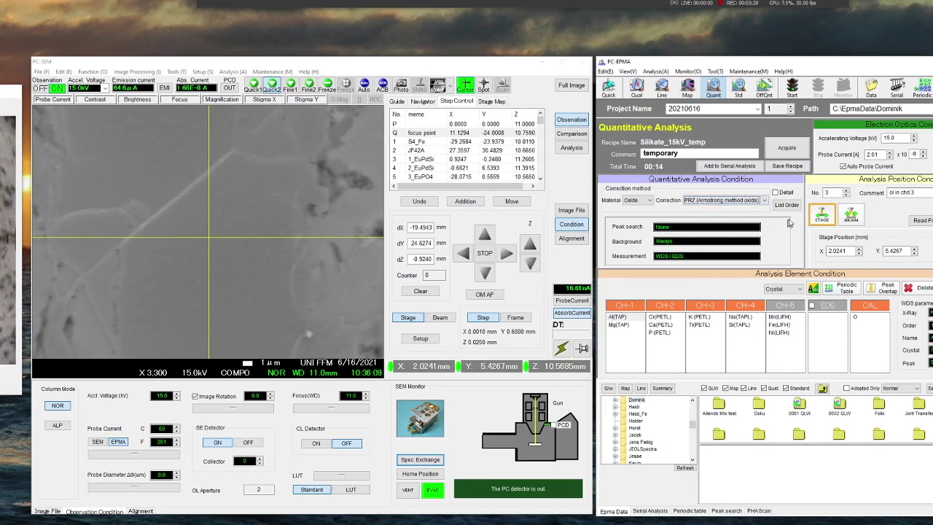
- Start acquiring the quantitative analysis of the stored positions and open its live measurement monitor
click(786, 150)
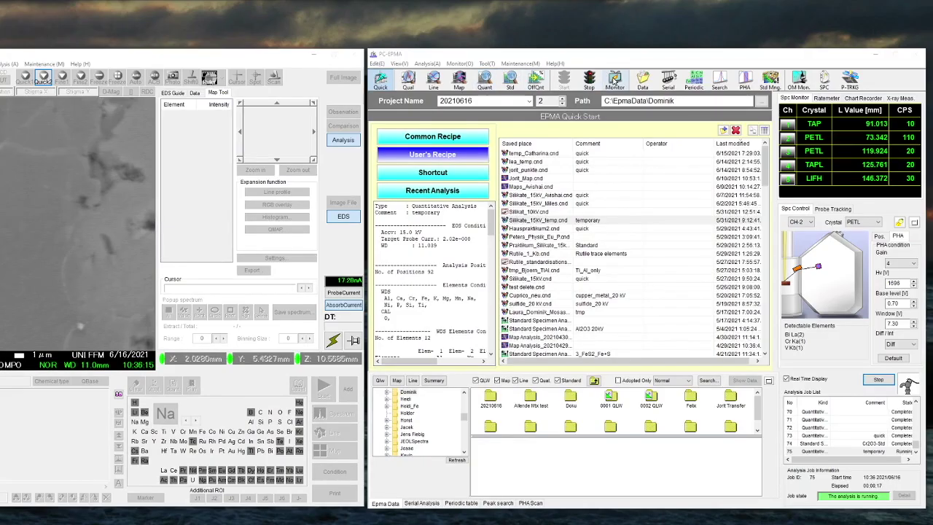
click(614, 80)
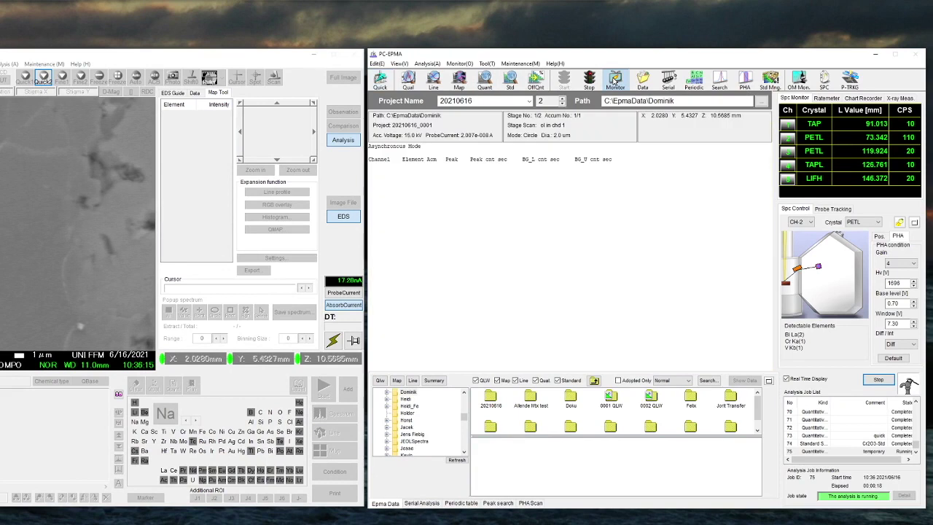